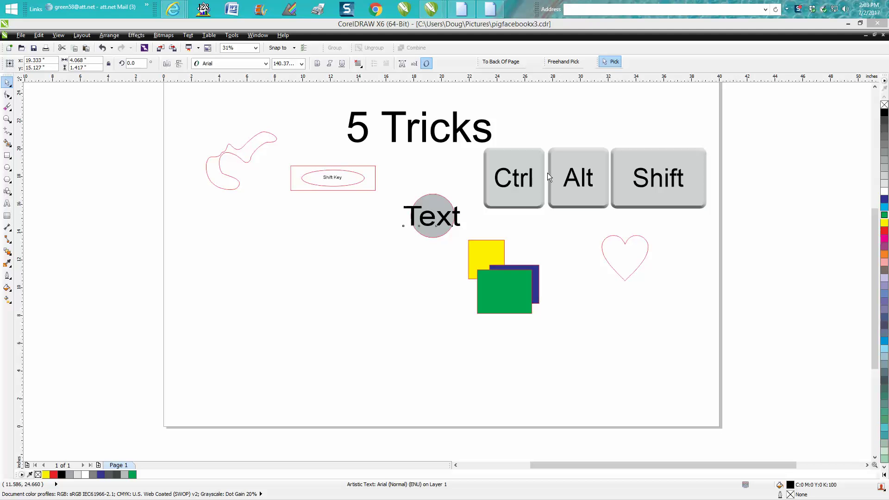
Pick the Zoom tool from the toolbox's zoom flyout
{"action": "left_click", "coordinate": [9, 120]}
{"action": "left_click", "coordinate": [55, 124]}
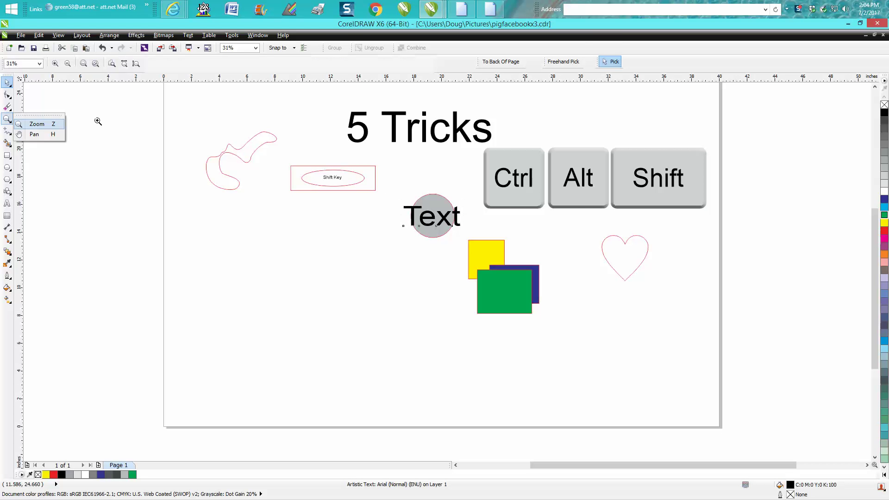
Zoom in on the guitar outline, then closer on its neck joint
{"action": "left_click_drag", "start_coordinate": [182, 119], "coordinate": [301, 204]}
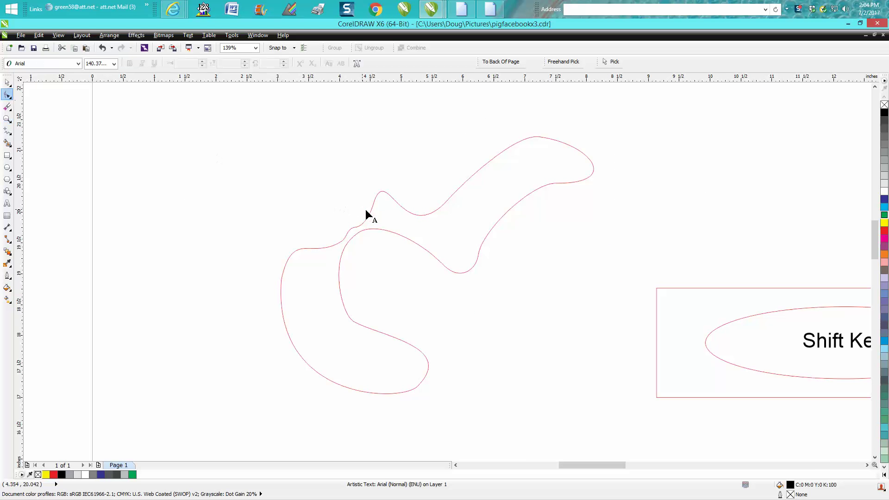
{"action": "left_click", "coordinate": [373, 221]}
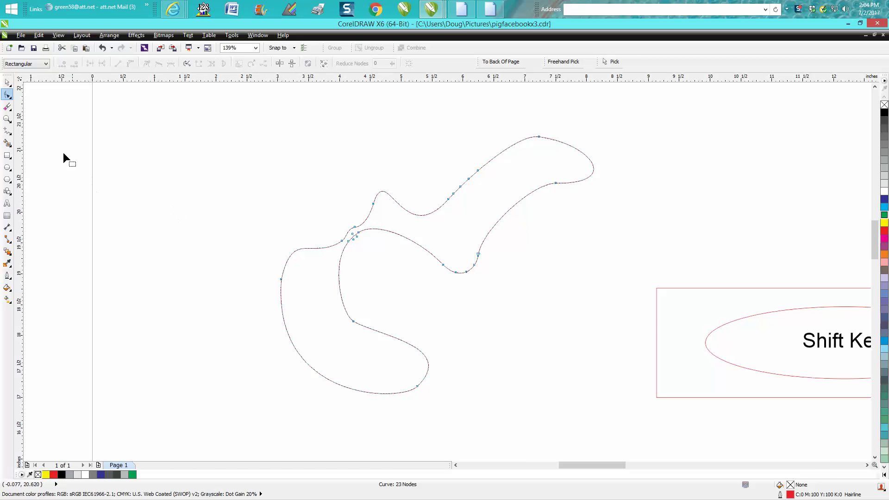
{"action": "left_click", "coordinate": [8, 122]}
{"action": "left_click_drag", "start_coordinate": [282, 200], "coordinate": [357, 253]}
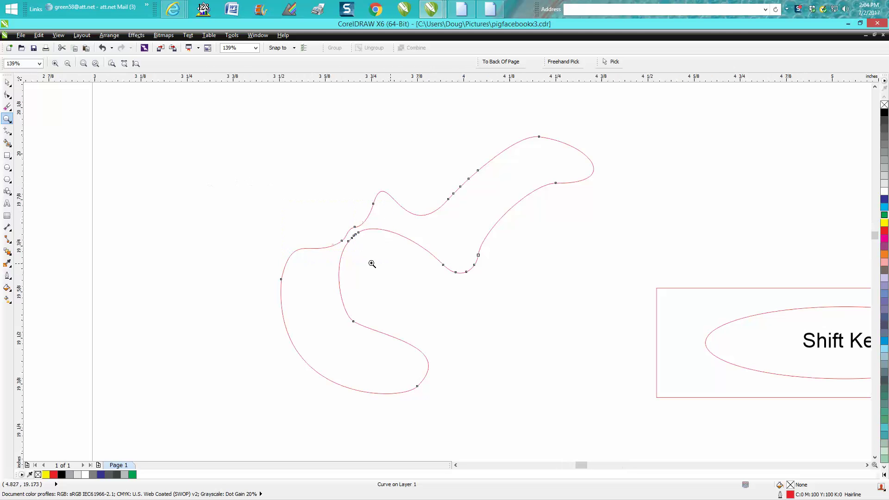
{"action": "left_click", "coordinate": [8, 82]}
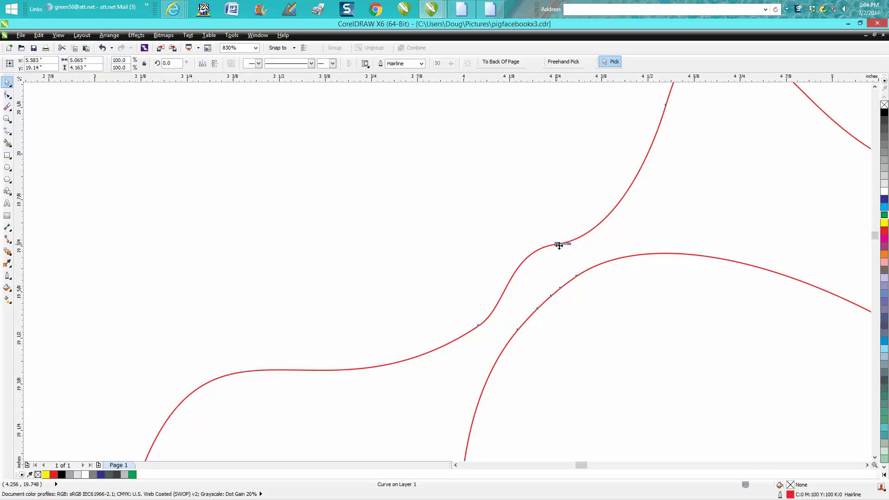
With the Shape tool, marquee-select the neck-joint nodes and drag them up and left
{"action": "left_click", "coordinate": [7, 95]}
{"action": "left_click", "coordinate": [556, 245]}
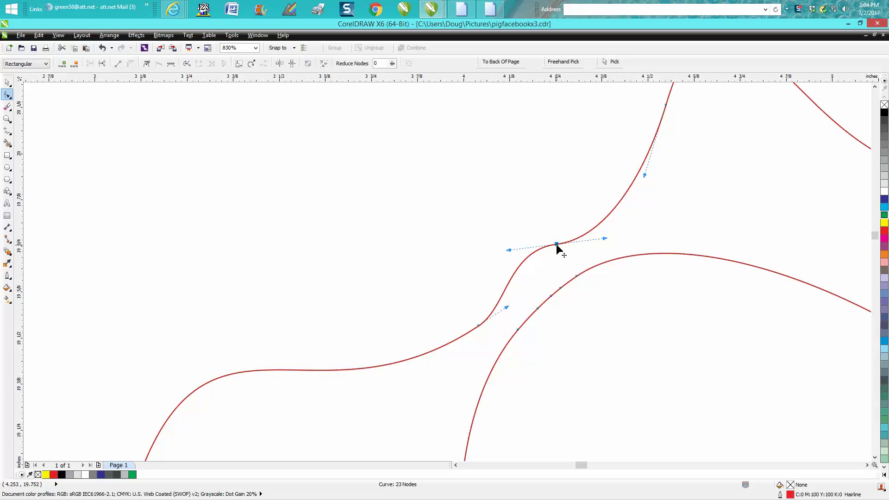
{"action": "left_click", "coordinate": [463, 273]}
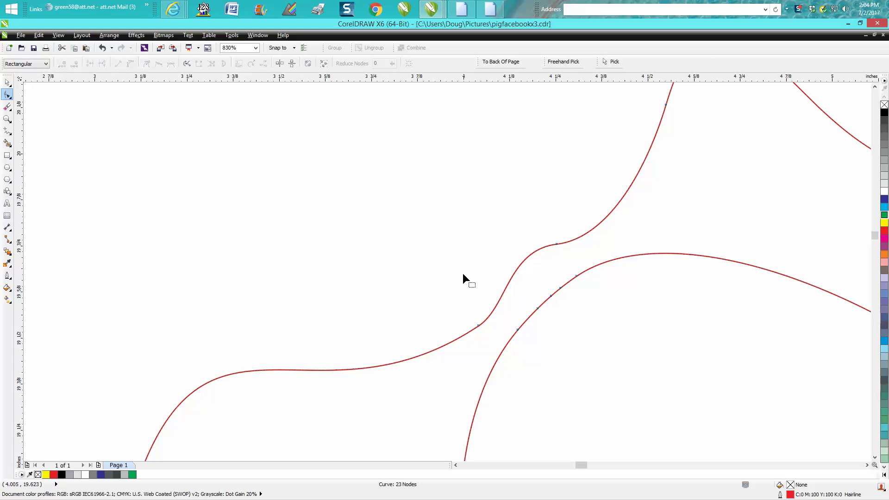
{"action": "left_click_drag", "start_coordinate": [479, 324], "coordinate": [587, 335]}
{"action": "left_click_drag", "start_coordinate": [568, 215], "coordinate": [466, 343]}
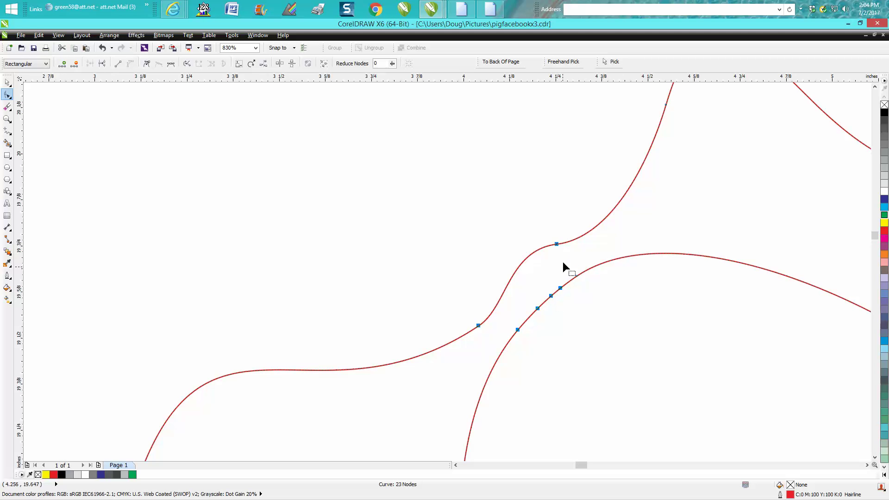
{"action": "left_click_drag", "start_coordinate": [557, 243], "coordinate": [518, 224]}
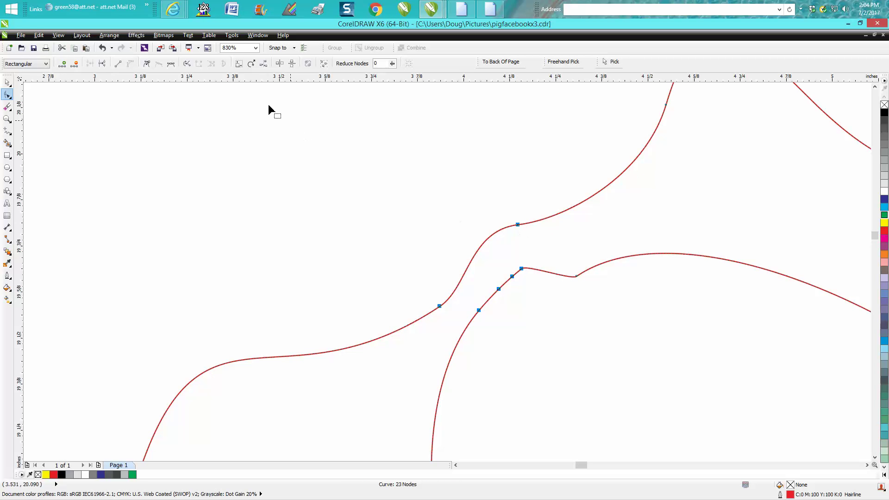
Undo the node move, then select the upper and lower neck nodes together
{"action": "left_click", "coordinate": [102, 48]}
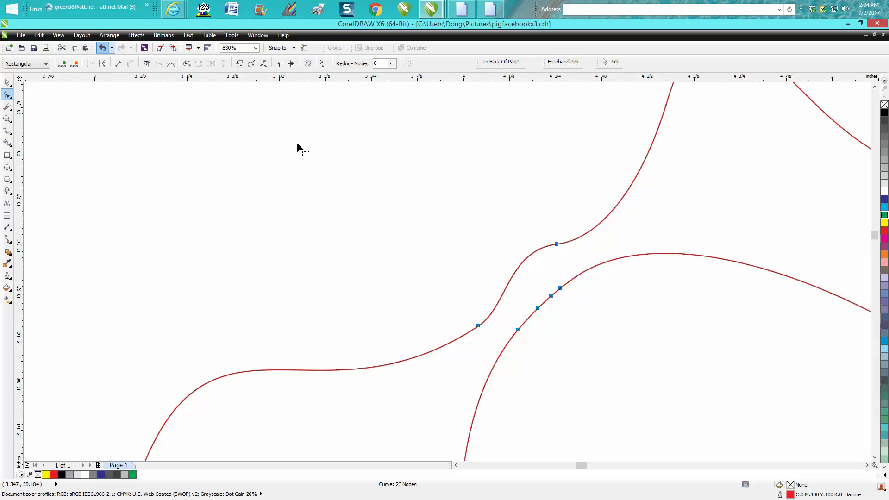
{"action": "left_click", "coordinate": [393, 195]}
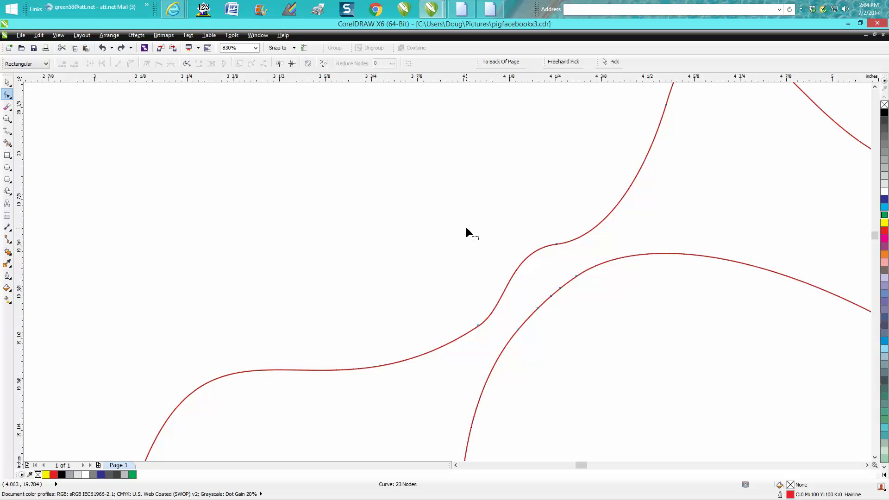
{"action": "left_click", "coordinate": [556, 244]}
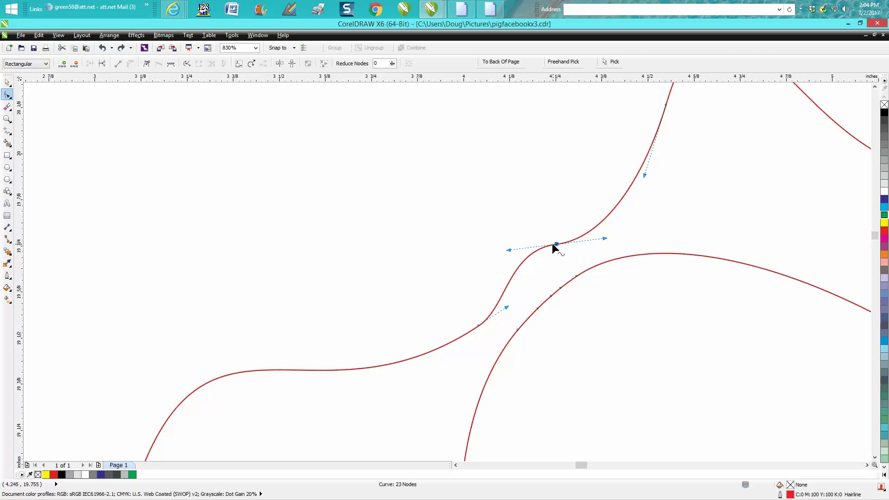
{"action": "left_click", "coordinate": [479, 325], "text": "shift"}
Nudge the two neck nodes and drag five lower-curve nodes down-right, then zoom out
{"action": "mouse_move", "coordinate": [479, 324]}
{"action": "left_mouse_down"}
{"action": "mouse_move", "coordinate": [459, 296]}
{"action": "mouse_move", "coordinate": [482, 322]}
{"action": "left_mouse_up"}
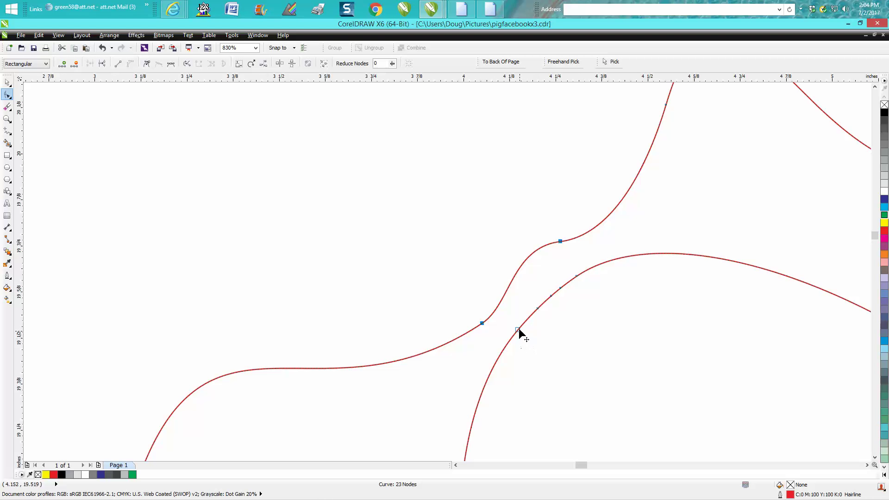
{"action": "left_click", "coordinate": [584, 284]}
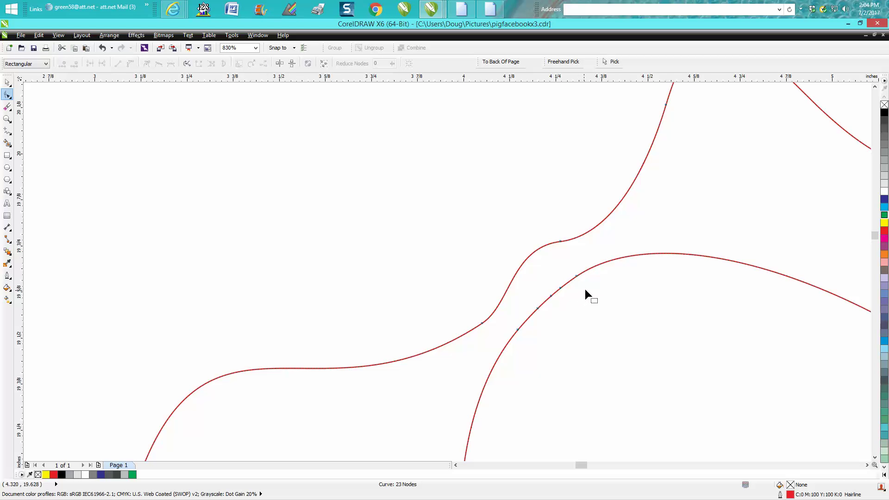
{"action": "left_click_drag", "start_coordinate": [607, 304], "coordinate": [593, 274]}
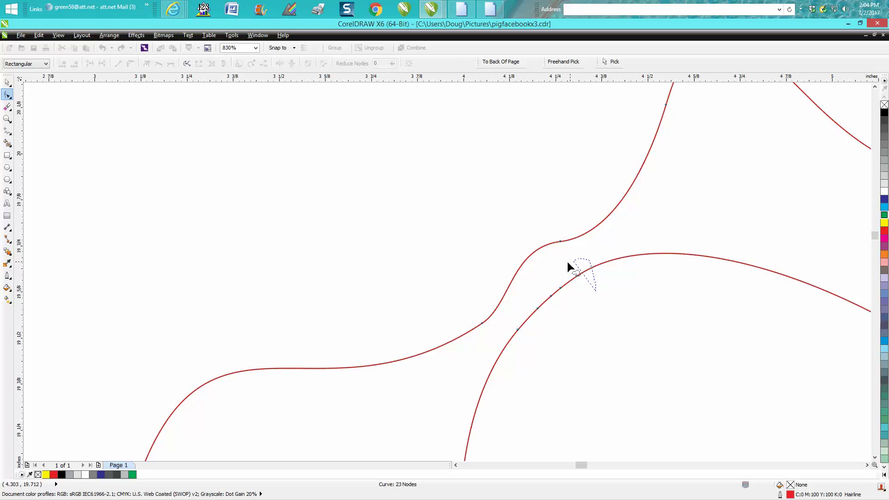
{"action": "mouse_move", "coordinate": [511, 313]}
{"action": "left_mouse_down"}
{"action": "mouse_move", "coordinate": [511, 348]}
{"action": "mouse_move", "coordinate": [542, 353]}
{"action": "left_mouse_up"}
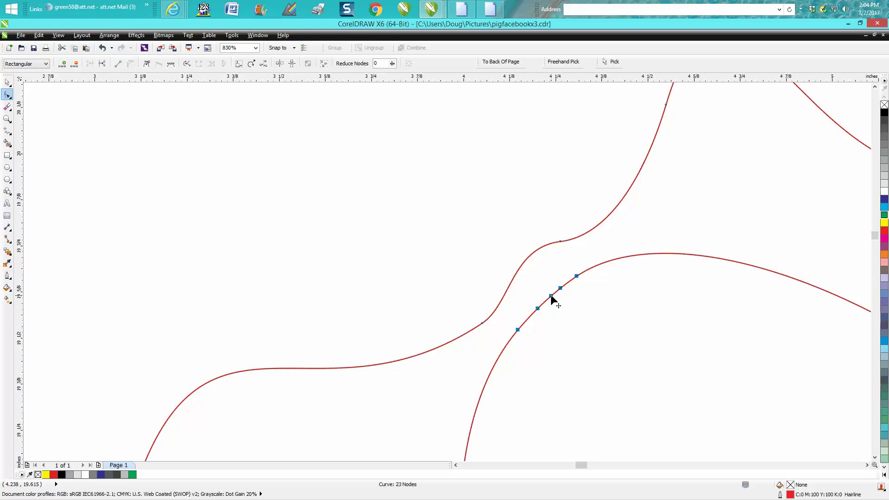
{"action": "left_click_drag", "start_coordinate": [552, 297], "coordinate": [565, 317]}
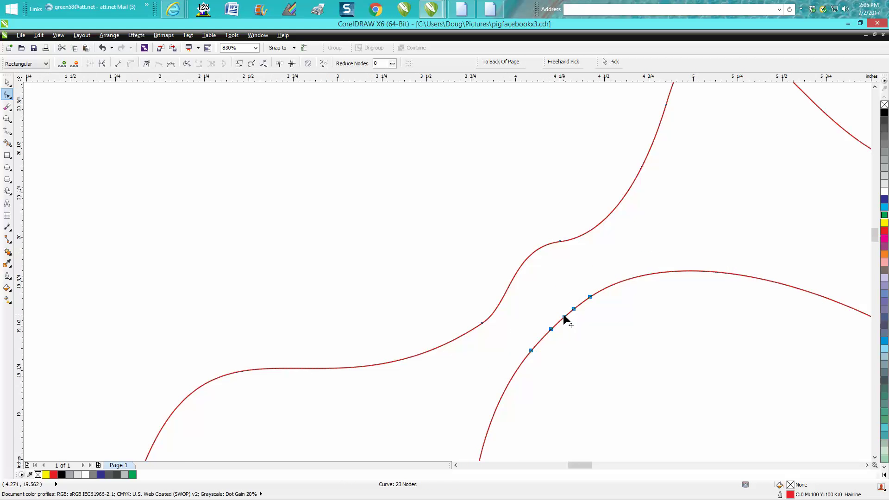
{"action": "scroll", "coordinate": [565, 319], "scroll_direction": "down", "scroll_amount": 5}
{"action": "left_click_drag", "start_coordinate": [623, 465], "coordinate": [659, 466]}
Draw a rectangle below the Shift Key box, zoom in, and move it upward
{"action": "left_click", "coordinate": [5, 159]}
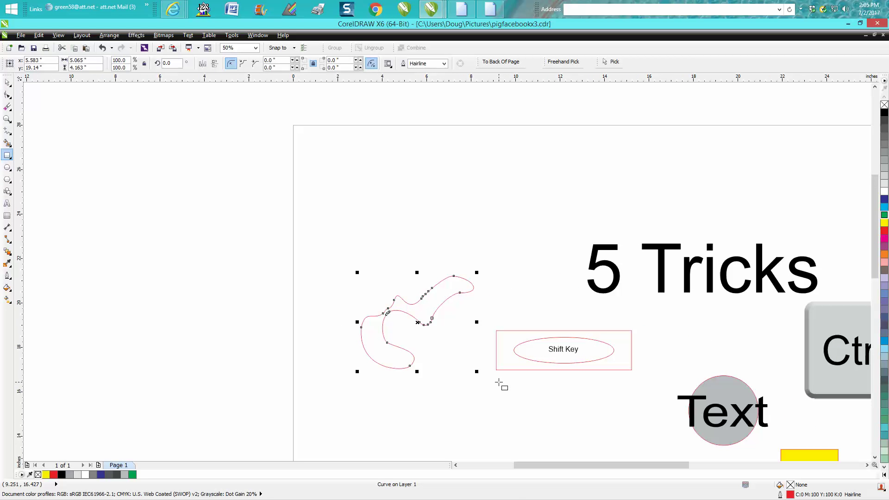
{"action": "left_click_drag", "start_coordinate": [499, 383], "coordinate": [630, 410]}
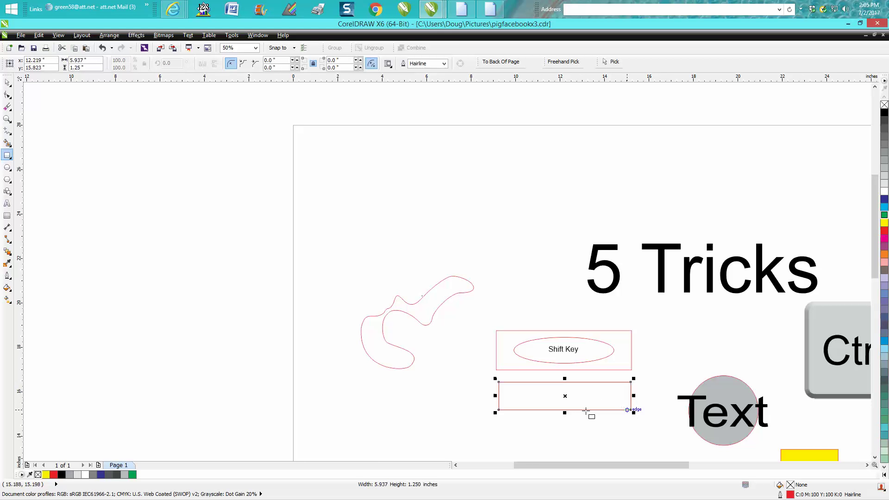
{"action": "left_click", "coordinate": [7, 119]}
{"action": "left_click_drag", "start_coordinate": [482, 330], "coordinate": [650, 420]}
{"action": "key", "text": "space"}
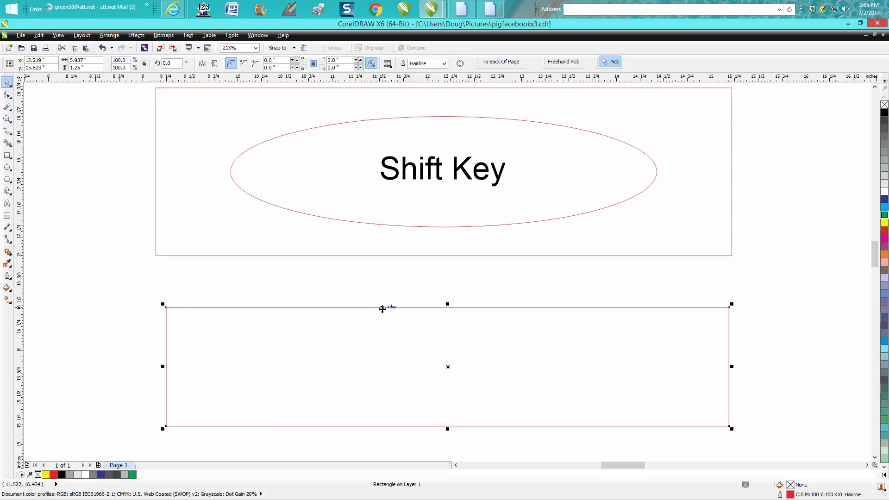
{"action": "mouse_move", "coordinate": [448, 369]}
{"action": "left_mouse_down"}
{"action": "mouse_move", "coordinate": [443, 314]}
{"action": "mouse_move", "coordinate": [447, 355]}
{"action": "mouse_move", "coordinate": [332, 322]}
{"action": "mouse_move", "coordinate": [463, 339]}
{"action": "mouse_move", "coordinate": [496, 354]}
{"action": "mouse_move", "coordinate": [391, 343]}
{"action": "mouse_move", "coordinate": [375, 314]}
{"action": "mouse_move", "coordinate": [212, 254]}
{"action": "mouse_move", "coordinate": [115, 206]}
{"action": "mouse_move", "coordinate": [120, 218]}
{"action": "mouse_move", "coordinate": [252, 294]}
{"action": "mouse_move", "coordinate": [517, 337]}
{"action": "mouse_move", "coordinate": [425, 339]}
{"action": "mouse_move", "coordinate": [482, 357]}
{"action": "mouse_move", "coordinate": [440, 301]}
{"action": "mouse_move", "coordinate": [446, 388]}
{"action": "mouse_move", "coordinate": [451, 323]}
{"action": "mouse_move", "coordinate": [453, 383]}
{"action": "mouse_move", "coordinate": [455, 347]}
{"action": "mouse_move", "coordinate": [439, 363]}
{"action": "mouse_move", "coordinate": [392, 367]}
{"action": "mouse_move", "coordinate": [512, 369]}
{"action": "mouse_move", "coordinate": [369, 369]}
{"action": "mouse_move", "coordinate": [459, 370]}
{"action": "mouse_move", "coordinate": [432, 365]}
{"action": "left_mouse_up"}
{"action": "left_click", "coordinate": [437, 364]}
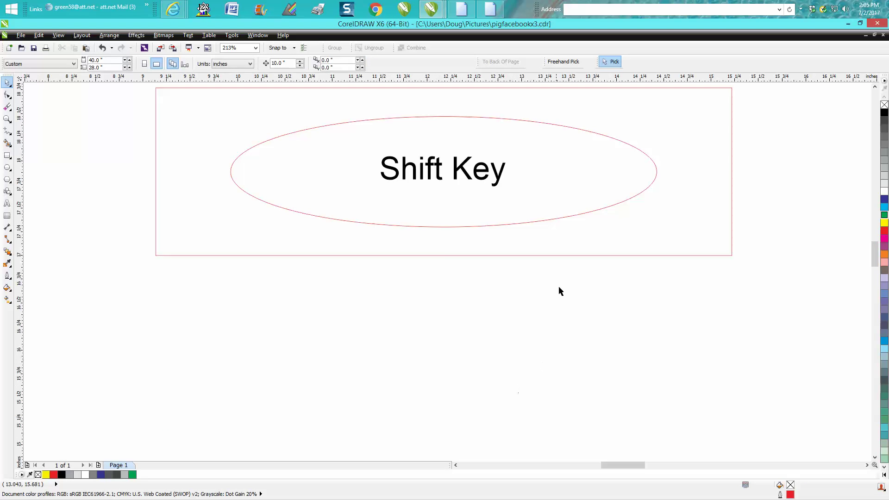
Drag the Shift Key group about 0.35 inch lower, then deselect it
{"action": "left_click", "coordinate": [480, 180]}
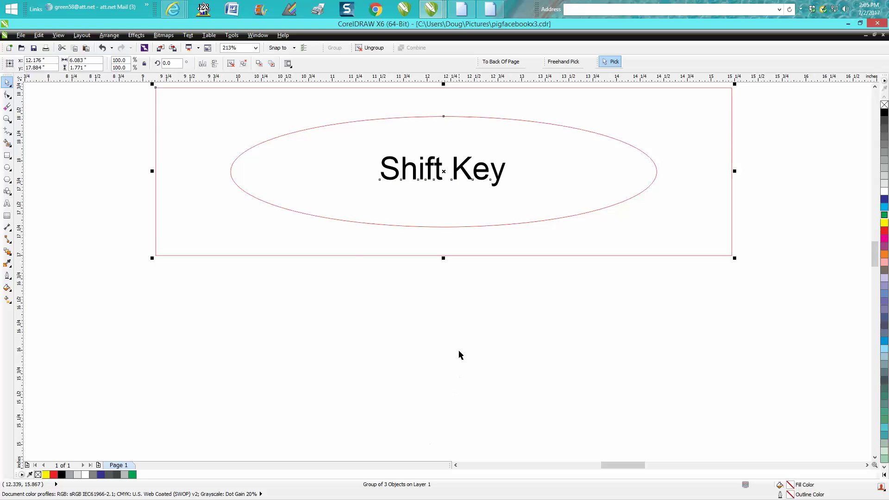
{"action": "left_click_drag", "start_coordinate": [442, 175], "coordinate": [446, 205]}
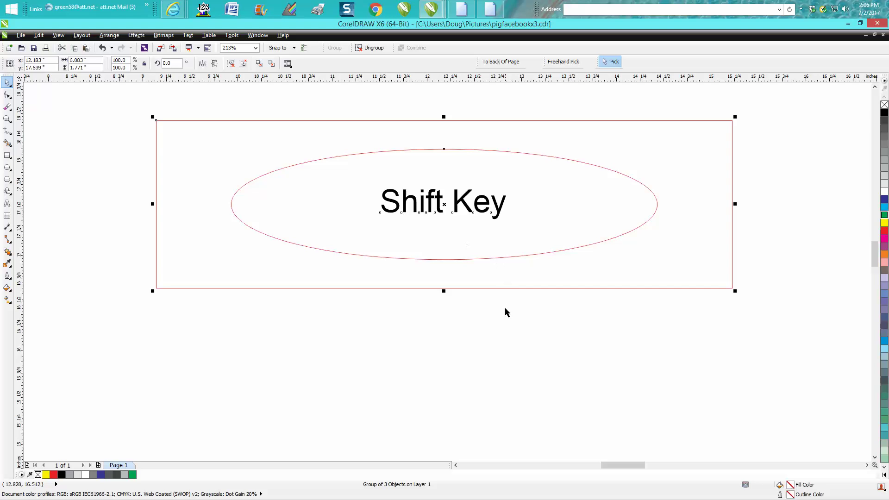
{"action": "left_click", "coordinate": [482, 256]}
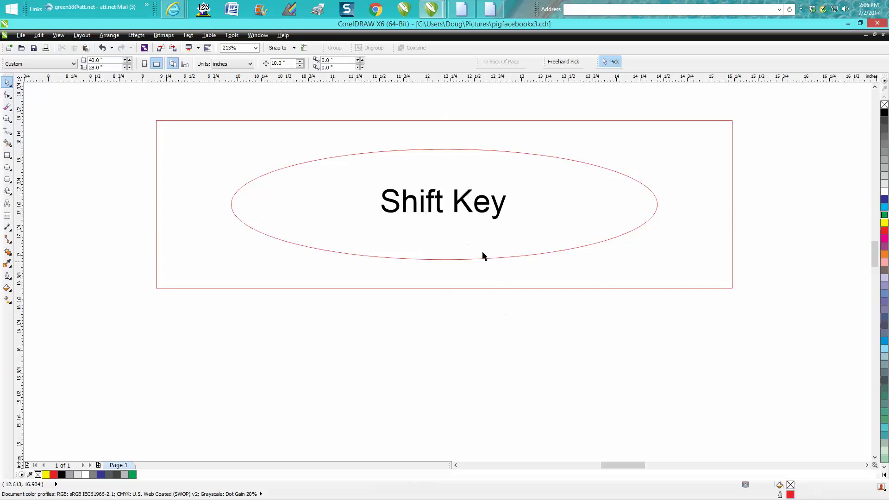
Ctrl-select just the Shift Key text and drag it left out of the ellipse
{"action": "left_click", "coordinate": [469, 212], "text": "ctrl"}
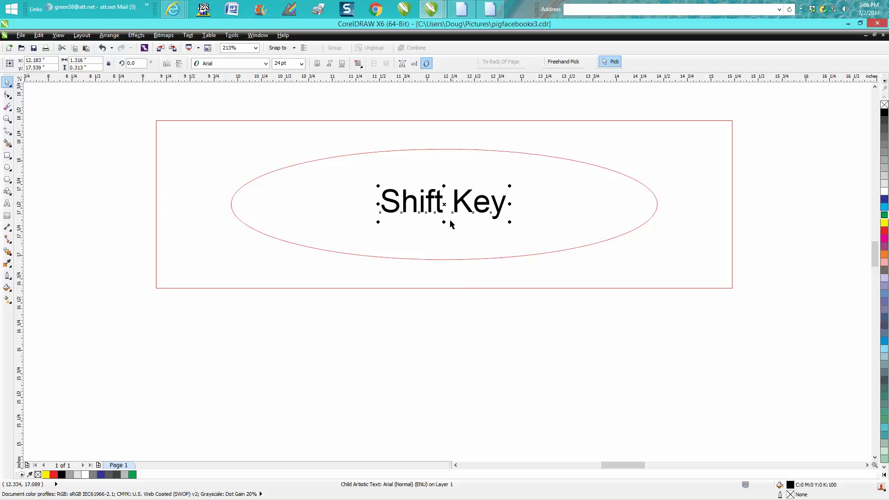
{"action": "left_click_drag", "start_coordinate": [442, 205], "coordinate": [304, 204]}
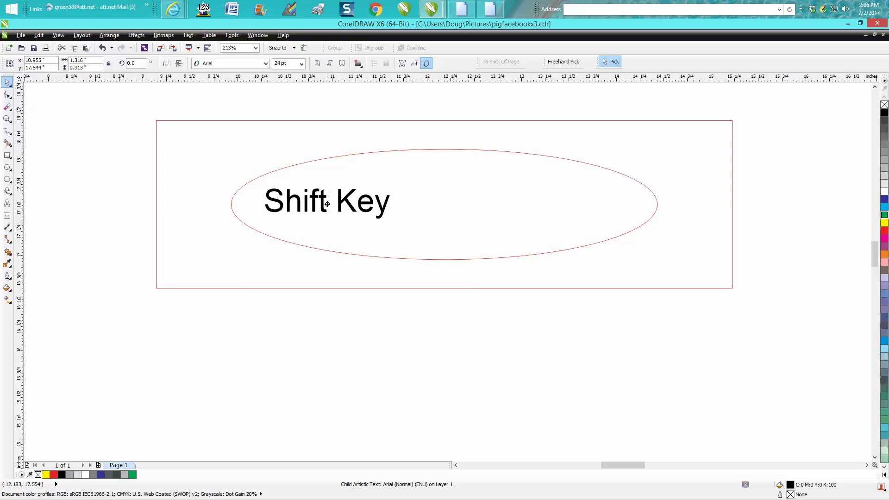
{"action": "left_click", "coordinate": [315, 283]}
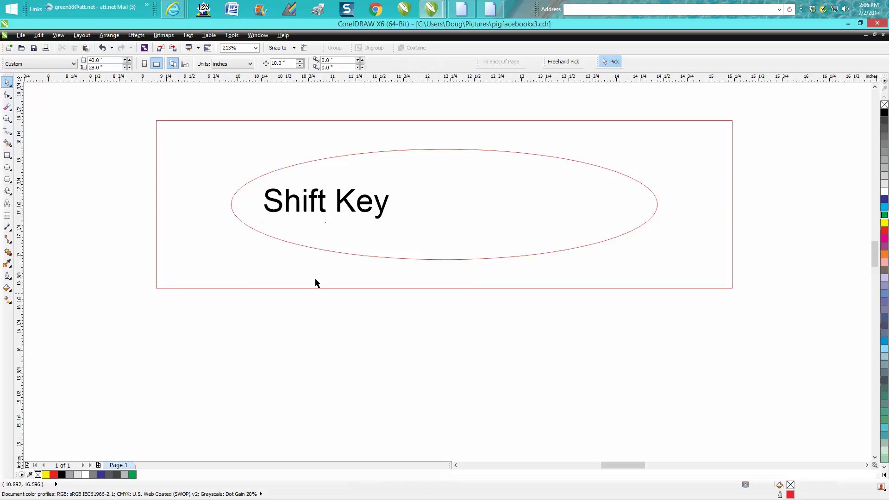
{"action": "left_click", "coordinate": [325, 212]}
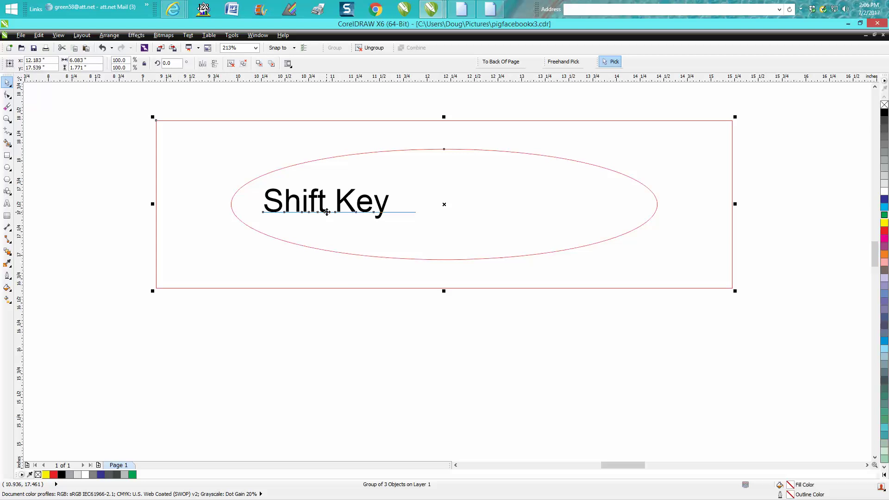
{"action": "left_click", "coordinate": [341, 224]}
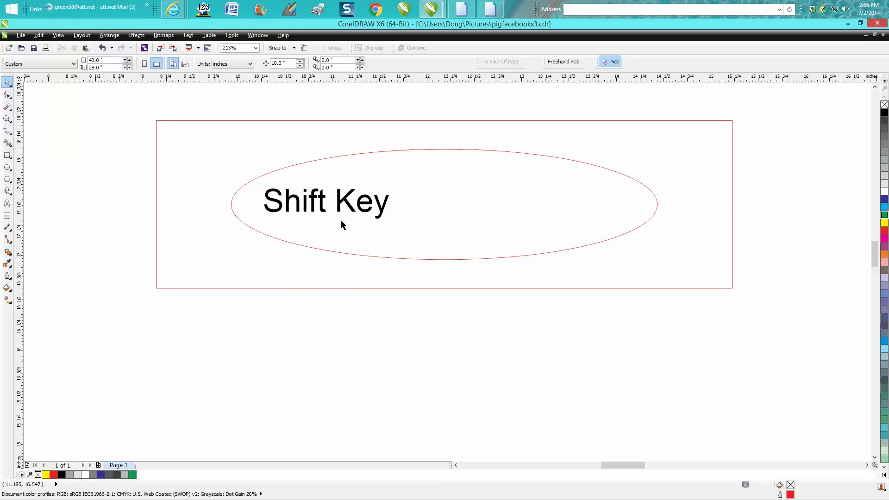
{"action": "left_click", "coordinate": [323, 210]}
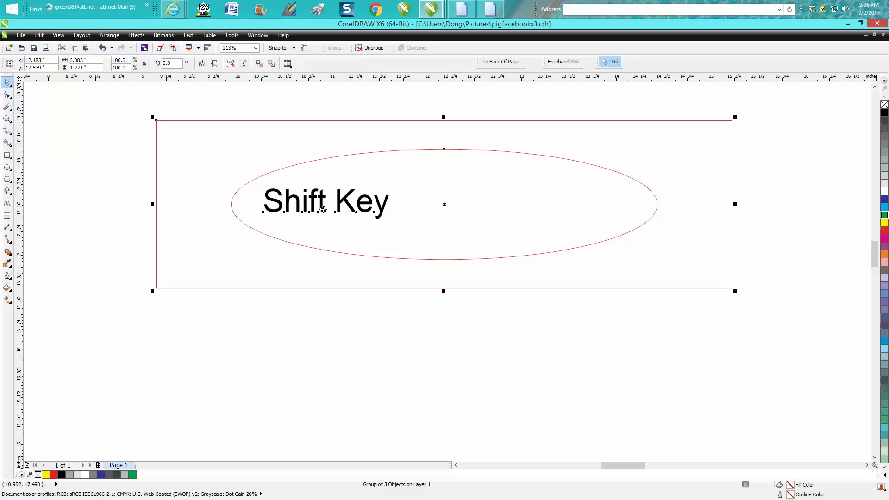
{"action": "left_click", "coordinate": [354, 317]}
Drag the Shift Key text back to the ellipse centre, then lower the whole group slightly
{"action": "left_click", "coordinate": [325, 204], "text": "ctrl"}
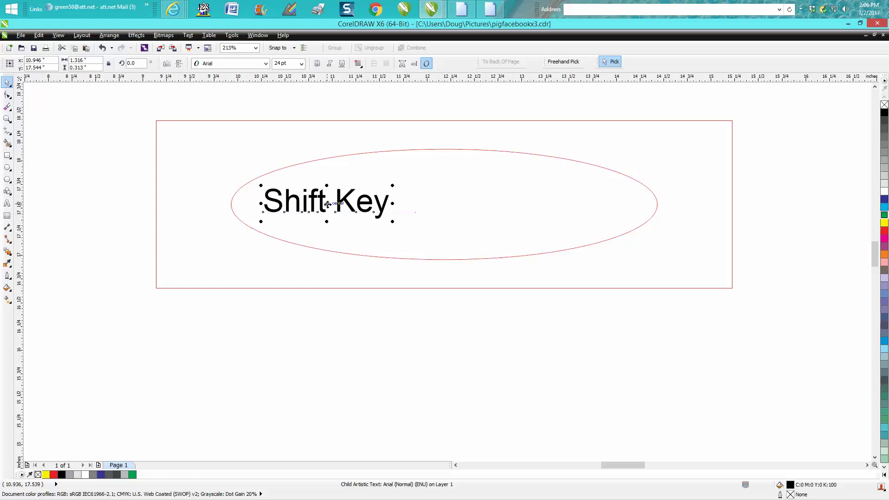
{"action": "left_click_drag", "start_coordinate": [329, 204], "coordinate": [444, 204]}
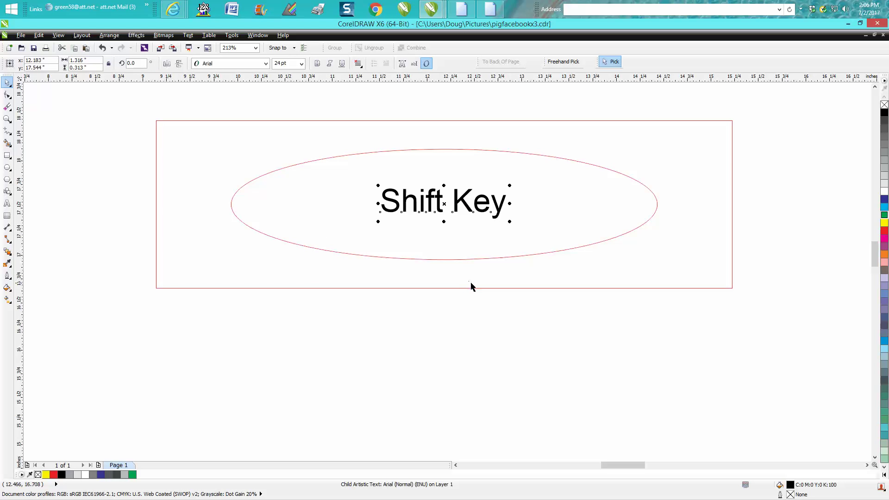
{"action": "left_click", "coordinate": [481, 288]}
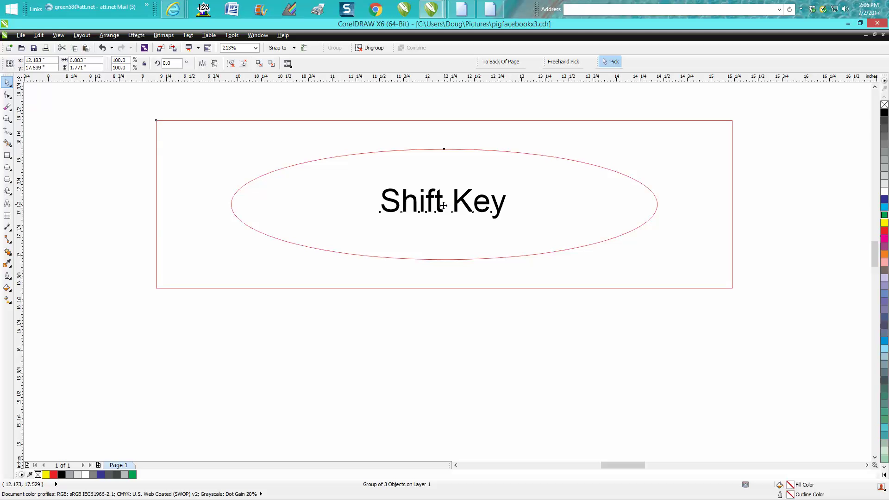
{"action": "left_click_drag", "start_coordinate": [443, 206], "coordinate": [456, 226]}
{"action": "scroll", "coordinate": [456, 226], "scroll_direction": "down", "scroll_amount": 3}
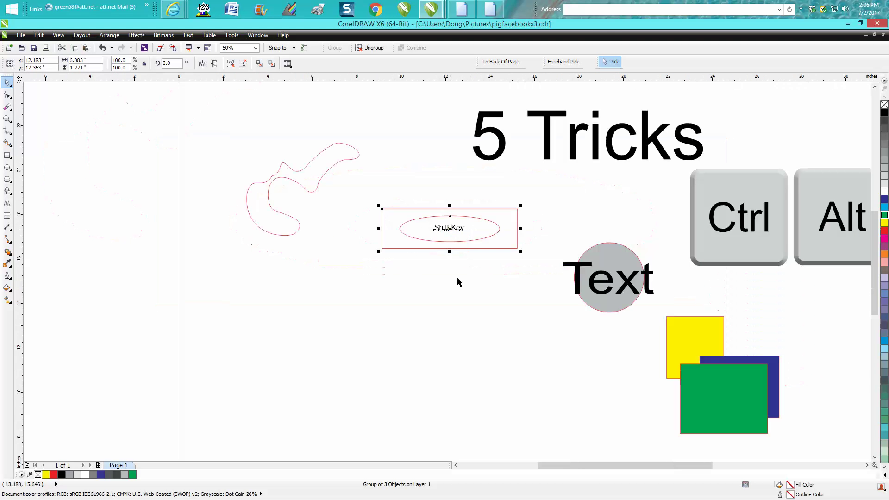
Zoom on the grey circle and send the word 'Text' behind it with Ctrl+End
{"action": "left_click", "coordinate": [7, 119]}
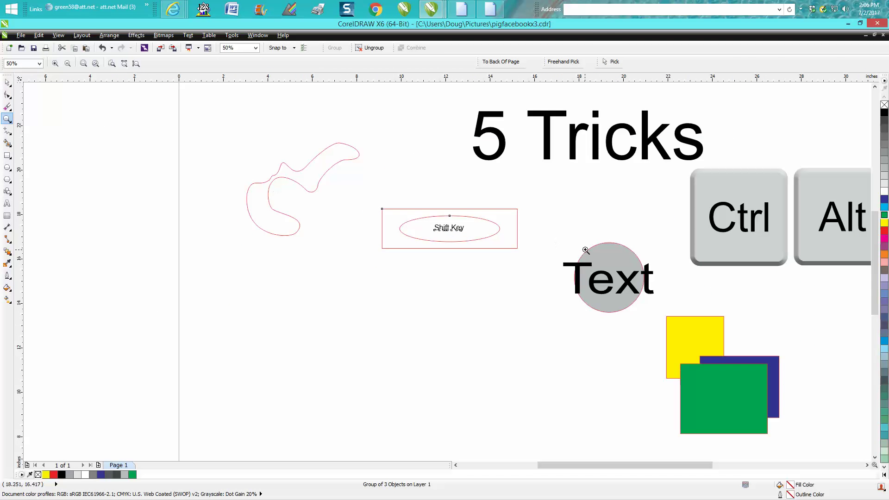
{"action": "left_click_drag", "start_coordinate": [570, 245], "coordinate": [765, 406]}
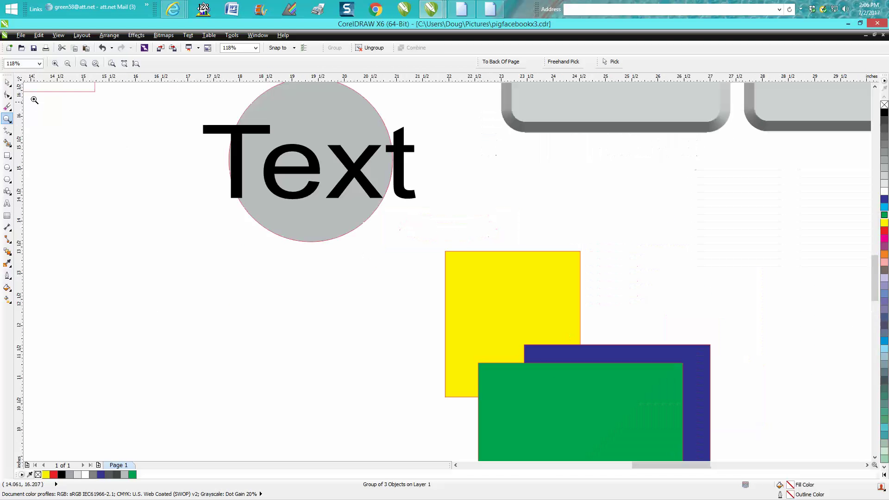
{"action": "left_click", "coordinate": [7, 83]}
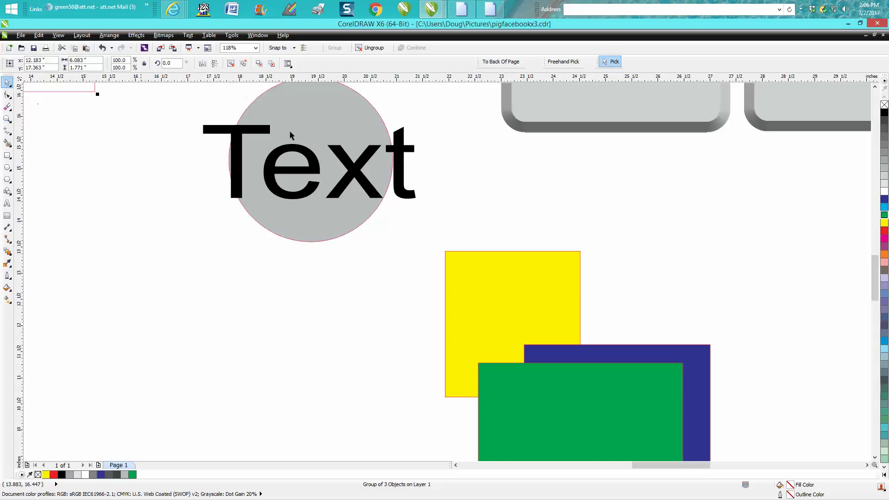
{"action": "left_click", "coordinate": [410, 148]}
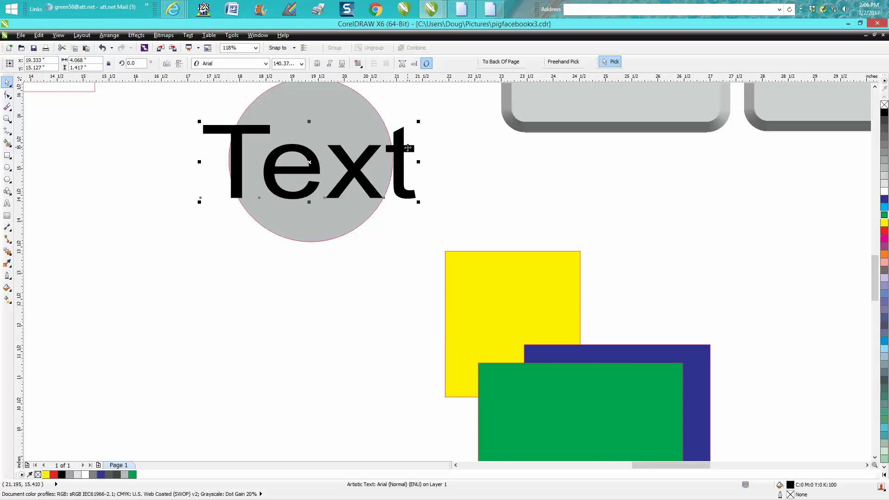
{"action": "key", "text": "ctrl+End"}
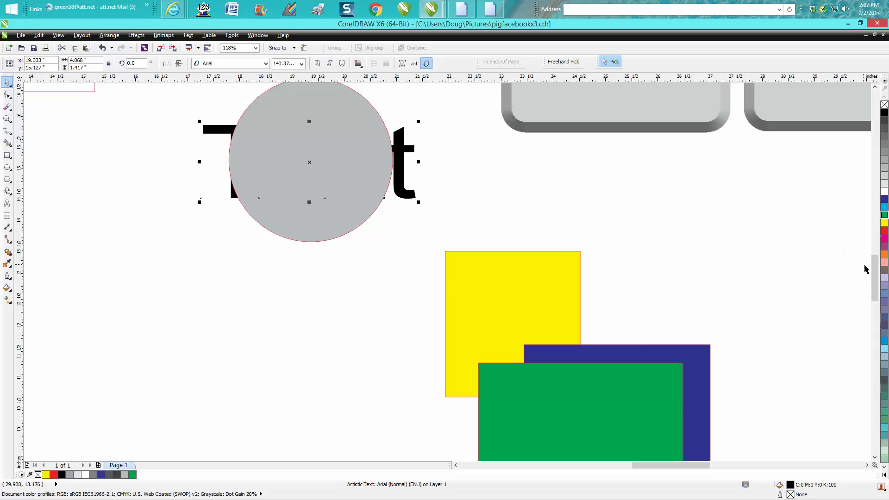
{"action": "scroll", "coordinate": [873, 271], "scroll_direction": "down", "scroll_amount": 2}
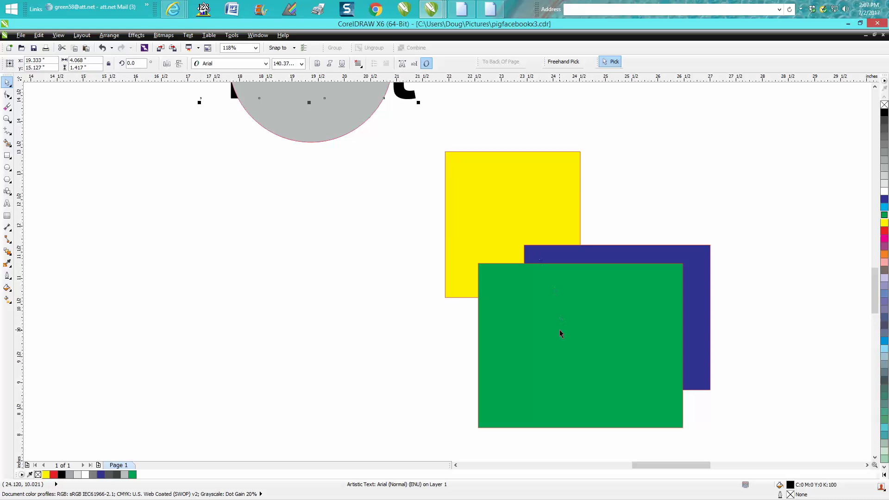
Test the yellow rectangle's order with Shift+PgUp to front and Shift+PgDn to back
{"action": "left_click", "coordinate": [541, 212]}
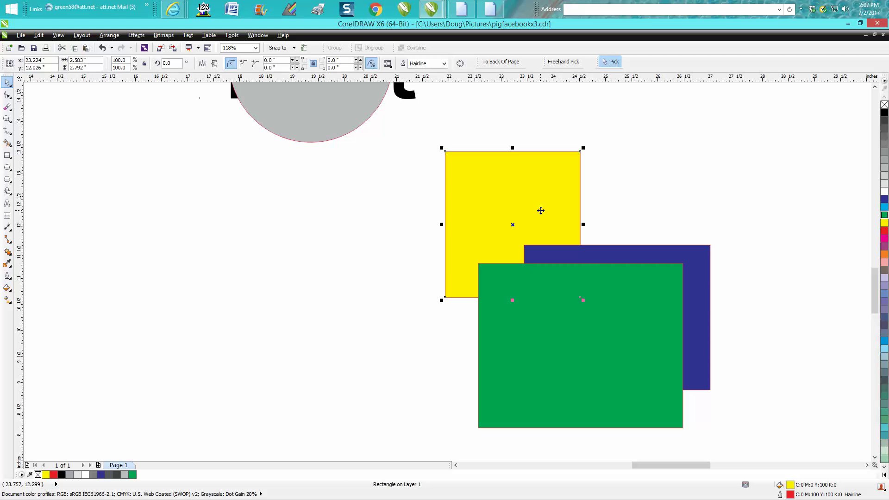
{"action": "key", "text": "shift+Page_Up"}
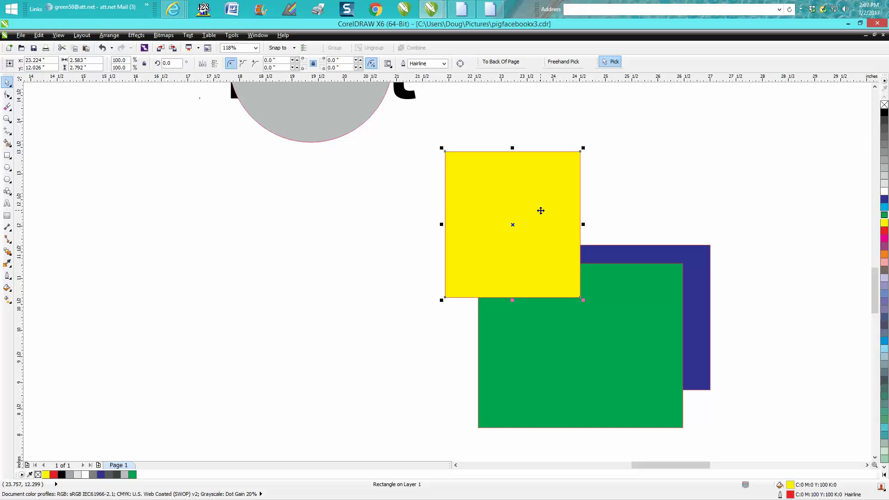
{"action": "key", "text": "shift+Page_Down"}
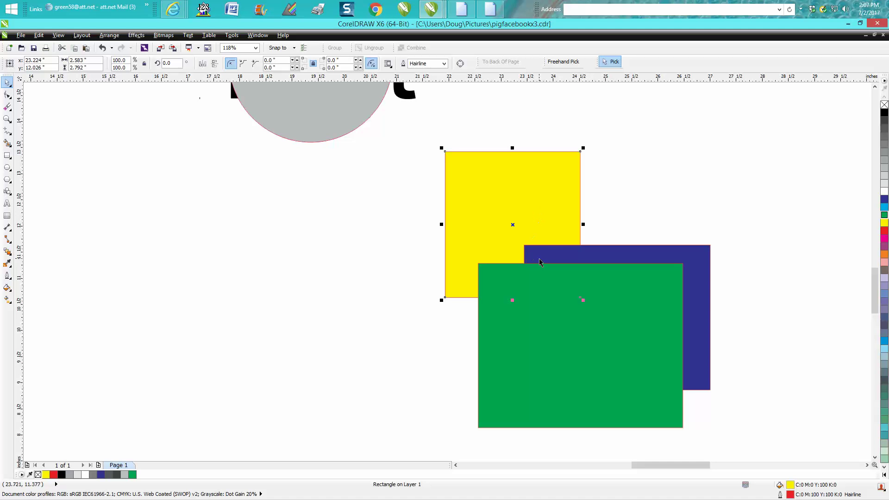
{"action": "left_click", "coordinate": [559, 222]}
Move the green rectangle back one level with Ctrl+PgDn and shift it upward
{"action": "left_click", "coordinate": [653, 277]}
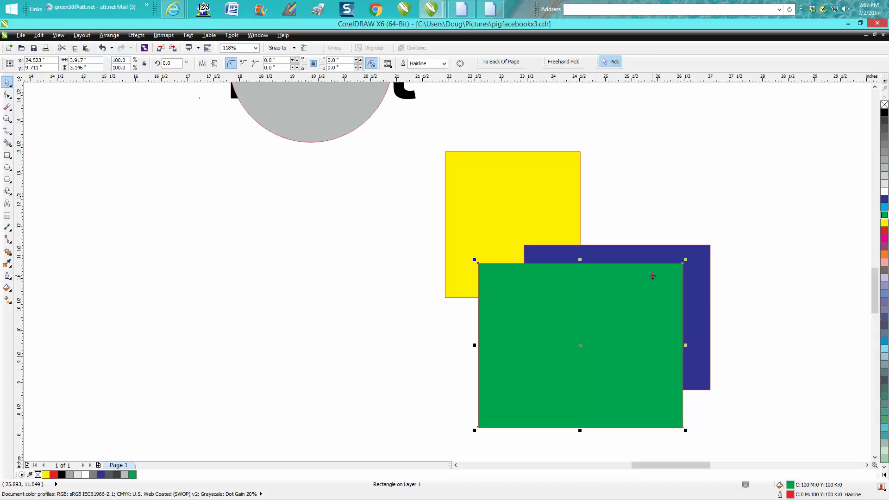
{"action": "key", "text": "ctrl+Page_Down"}
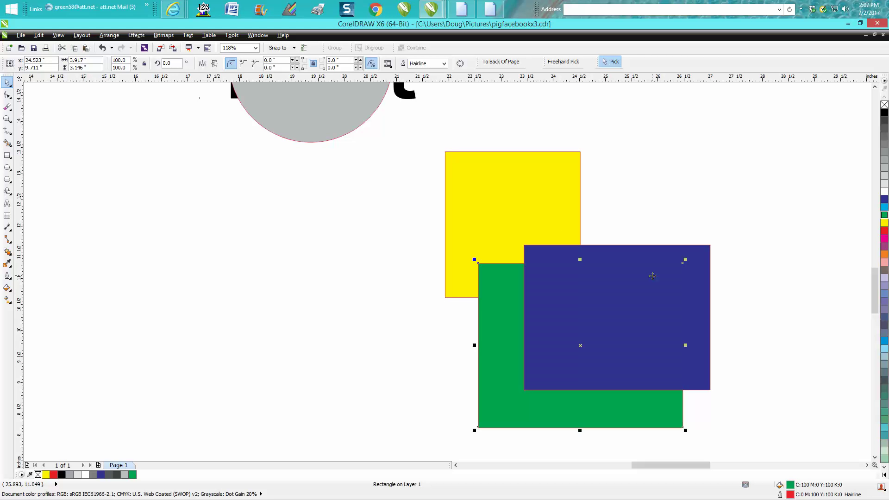
{"action": "left_click_drag", "start_coordinate": [500, 311], "coordinate": [504, 258]}
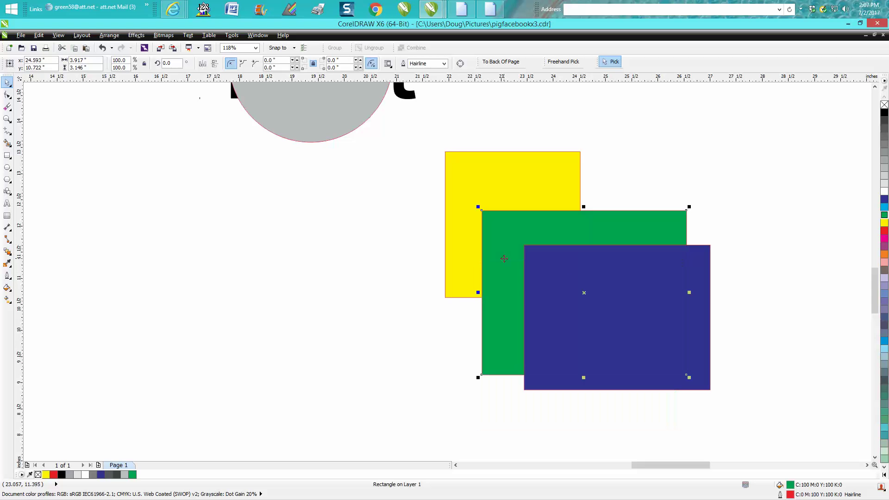
Send the blue rectangle to the back and tuck it behind yellow and green
{"action": "left_click", "coordinate": [559, 275]}
{"action": "key", "text": "ctrl+End"}
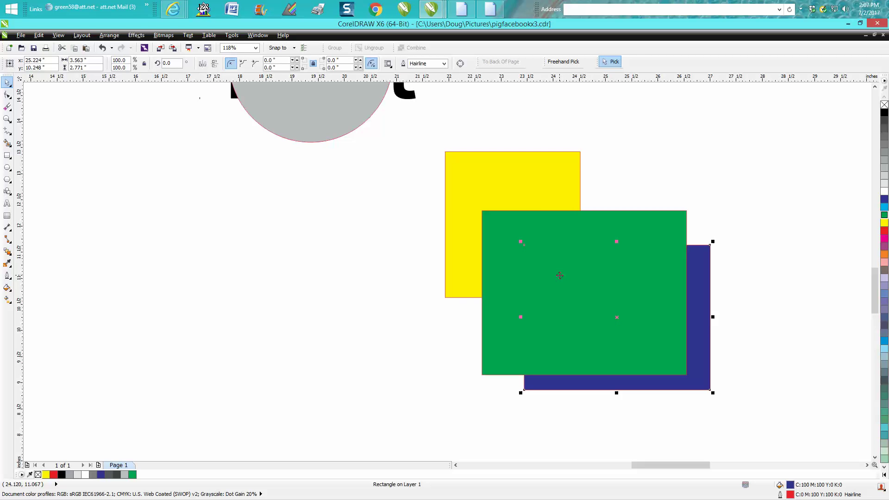
{"action": "left_click_drag", "start_coordinate": [598, 248], "coordinate": [683, 308]}
{"action": "left_click_drag", "start_coordinate": [764, 368], "coordinate": [676, 260]}
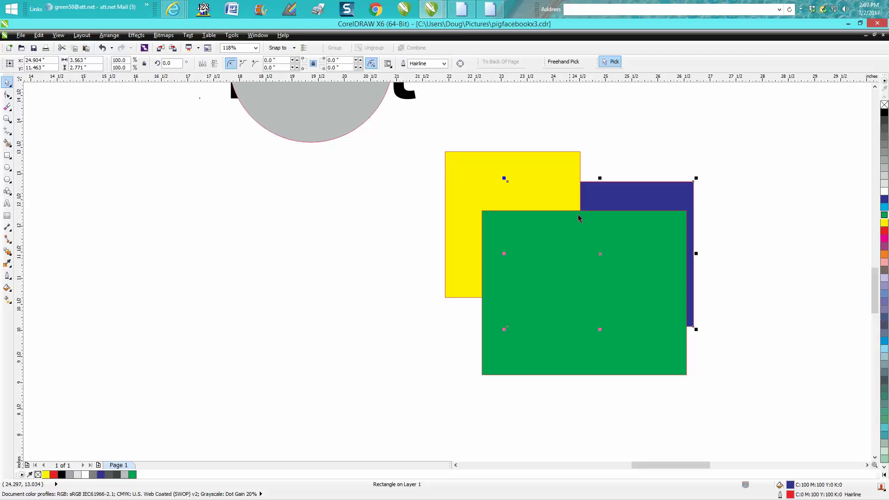
{"action": "left_click", "coordinate": [584, 237]}
Scroll to the heart, zoom in on it, and select it
{"action": "scroll", "coordinate": [759, 241], "scroll_direction": "down", "scroll_amount": 5}
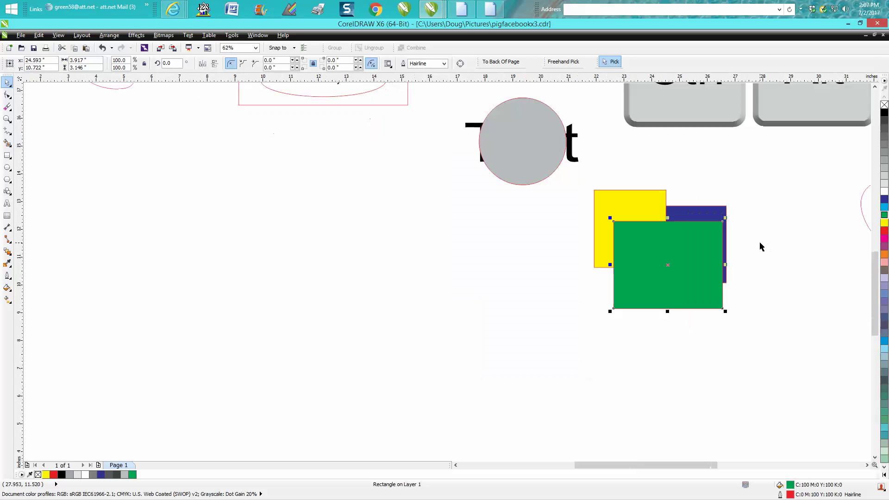
{"action": "left_click_drag", "start_coordinate": [707, 466], "coordinate": [764, 465]}
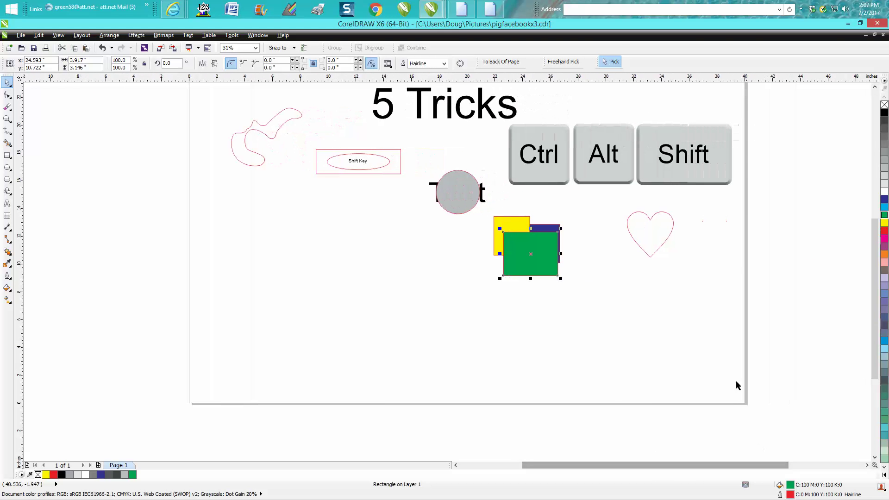
{"action": "left_click", "coordinate": [7, 118]}
{"action": "left_click_drag", "start_coordinate": [638, 252], "coordinate": [696, 269]}
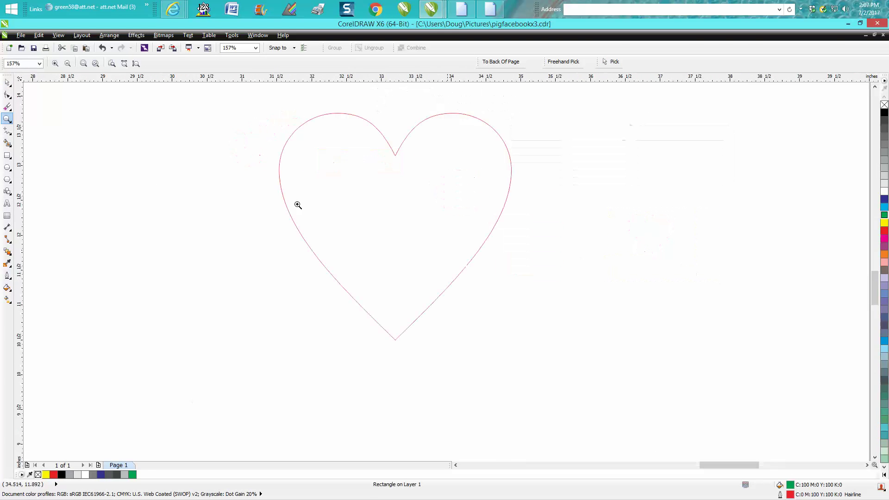
{"action": "left_click", "coordinate": [8, 83]}
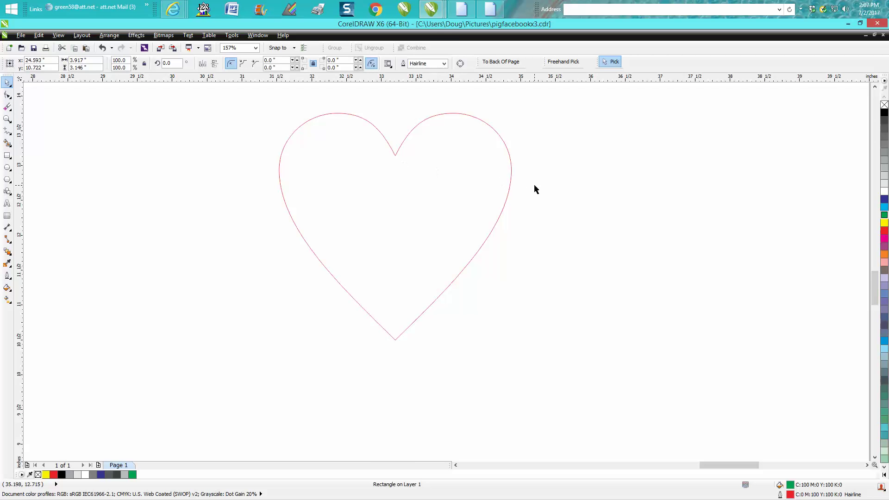
{"action": "left_click", "coordinate": [510, 183]}
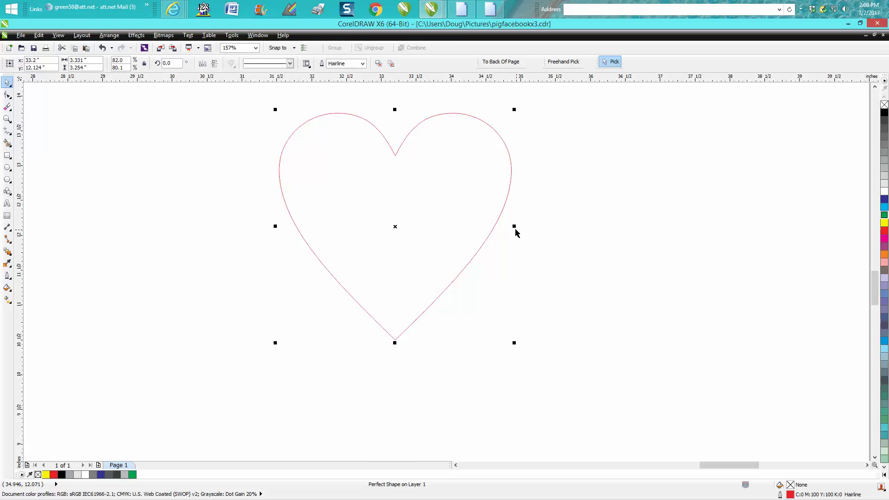
Stretch the heart wider and squash its height to about 4.414 × 2.645 inches
{"action": "mouse_move", "coordinate": [514, 226]}
{"action": "left_mouse_down"}
{"action": "mouse_move", "coordinate": [636, 228]}
{"action": "mouse_move", "coordinate": [395, 228]}
{"action": "mouse_move", "coordinate": [591, 225]}
{"action": "mouse_move", "coordinate": [494, 232]}
{"action": "mouse_move", "coordinate": [540, 226]}
{"action": "mouse_move", "coordinate": [505, 227]}
{"action": "mouse_move", "coordinate": [515, 226]}
{"action": "left_mouse_up"}
{"action": "mouse_move", "coordinate": [523, 227]}
{"action": "left_mouse_down"}
{"action": "mouse_move", "coordinate": [597, 228]}
{"action": "mouse_move", "coordinate": [514, 226]}
{"action": "left_mouse_up"}
{"action": "left_click_drag", "start_coordinate": [514, 226], "coordinate": [553, 227]}
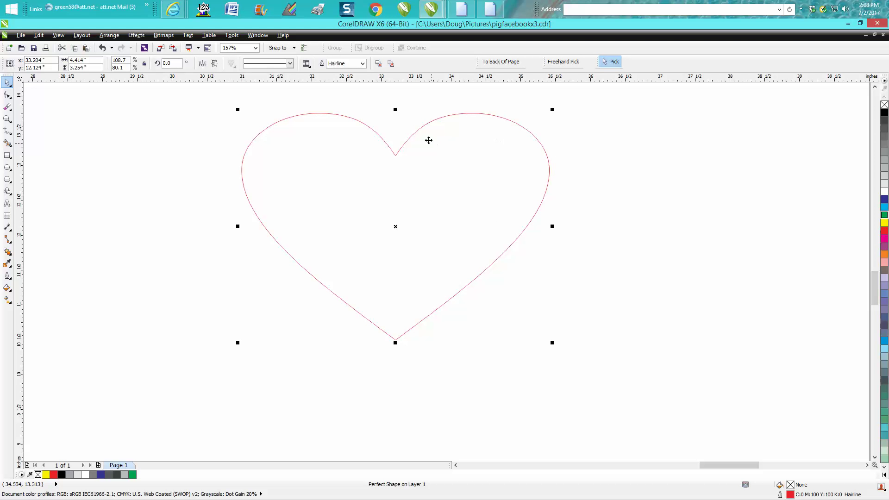
{"action": "left_click_drag", "start_coordinate": [395, 109], "coordinate": [395, 130]}
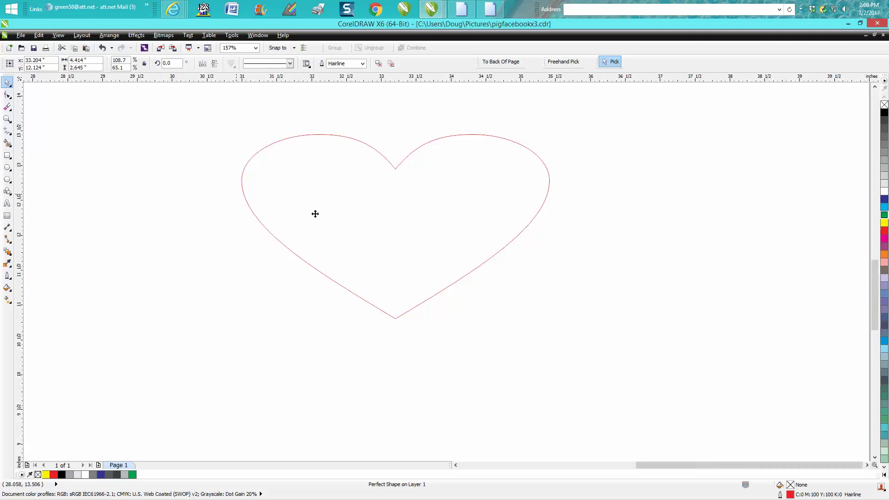
{"action": "scroll", "coordinate": [315, 213], "scroll_direction": "down", "scroll_amount": 5}
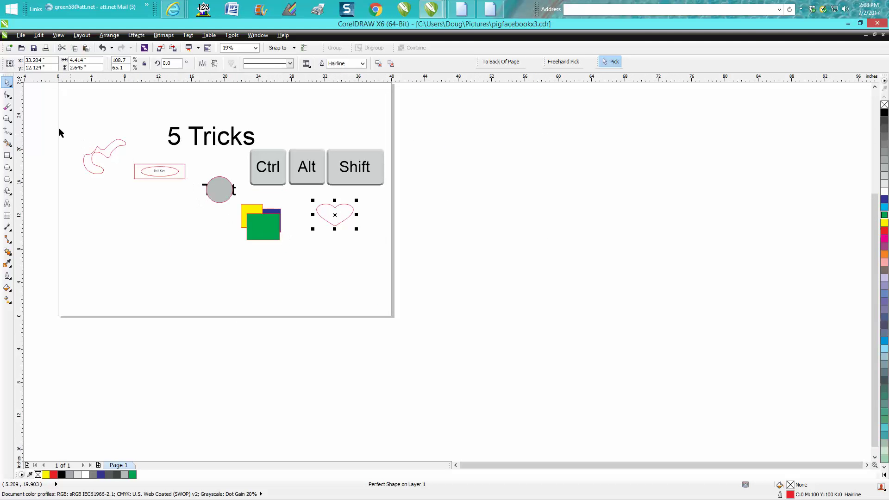
Move the three rectangles and the Text circle left, and reposition the heart
{"action": "left_click_drag", "start_coordinate": [67, 124], "coordinate": [213, 244]}
{"action": "left_click_drag", "start_coordinate": [266, 224], "coordinate": [121, 219]}
{"action": "left_click_drag", "start_coordinate": [195, 160], "coordinate": [245, 224]}
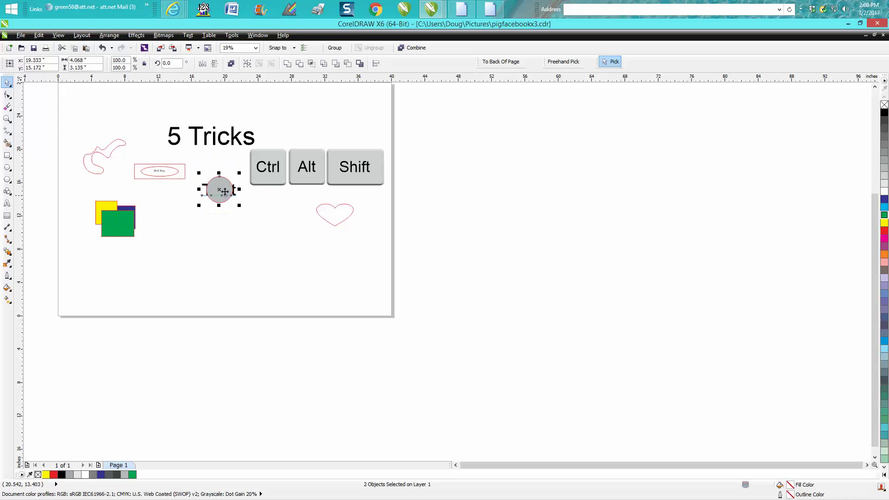
{"action": "left_click_drag", "start_coordinate": [220, 192], "coordinate": [179, 224]}
{"action": "left_click", "coordinate": [322, 218]}
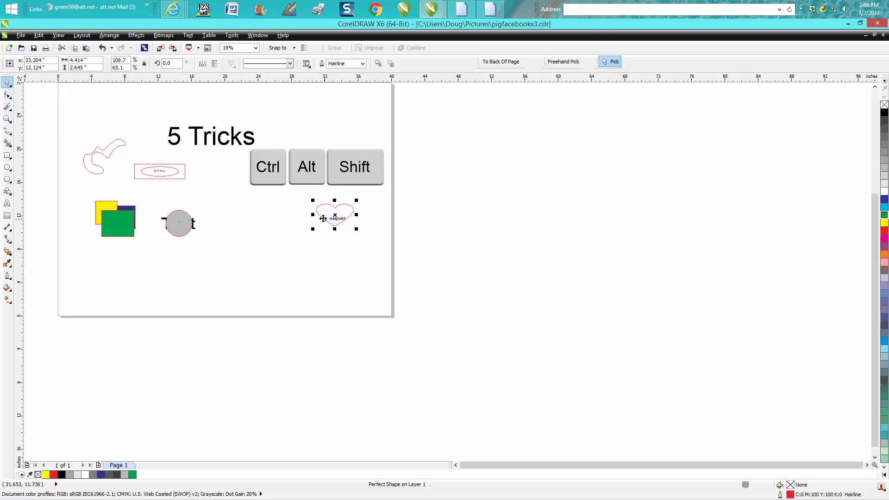
{"action": "key", "text": "ctrl+z"}
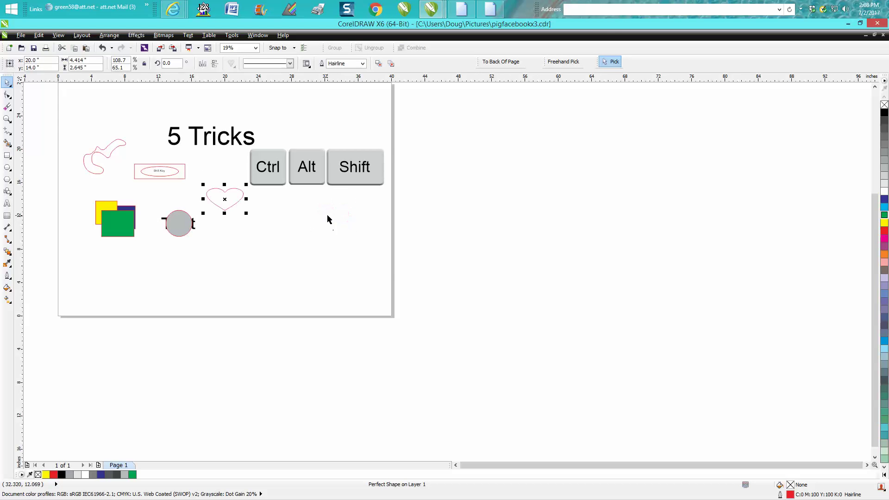
Zoom in and Shift-drag the heart's side to narrow it to 3.057 inches about its centre
{"action": "left_click", "coordinate": [7, 118]}
{"action": "left_click_drag", "start_coordinate": [196, 176], "coordinate": [299, 256]}
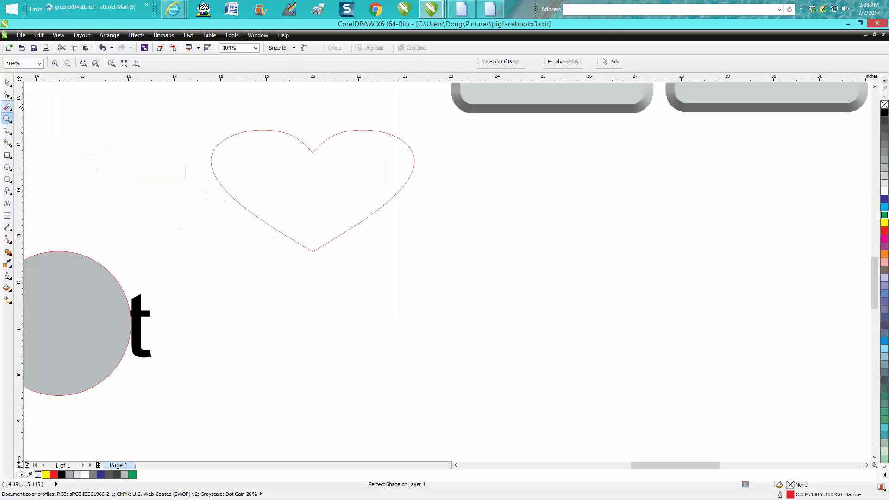
{"action": "left_click", "coordinate": [7, 83]}
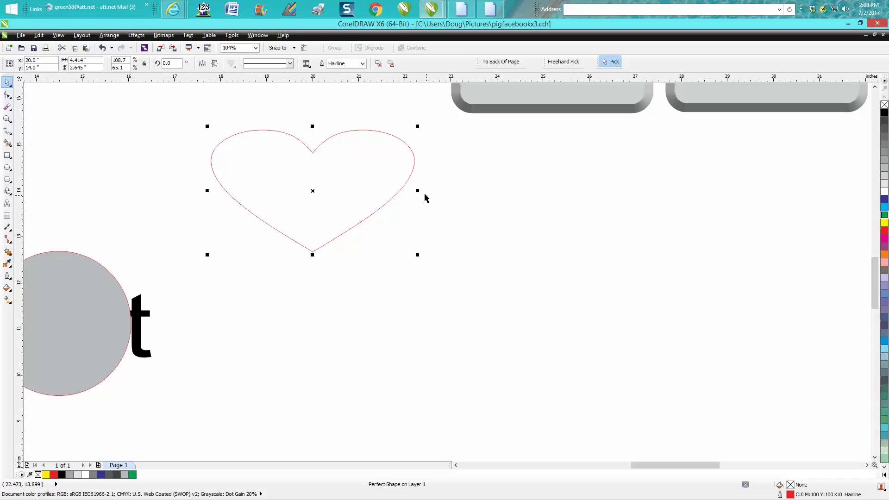
{"action": "left_click_drag", "start_coordinate": [415, 191], "coordinate": [386, 190]}
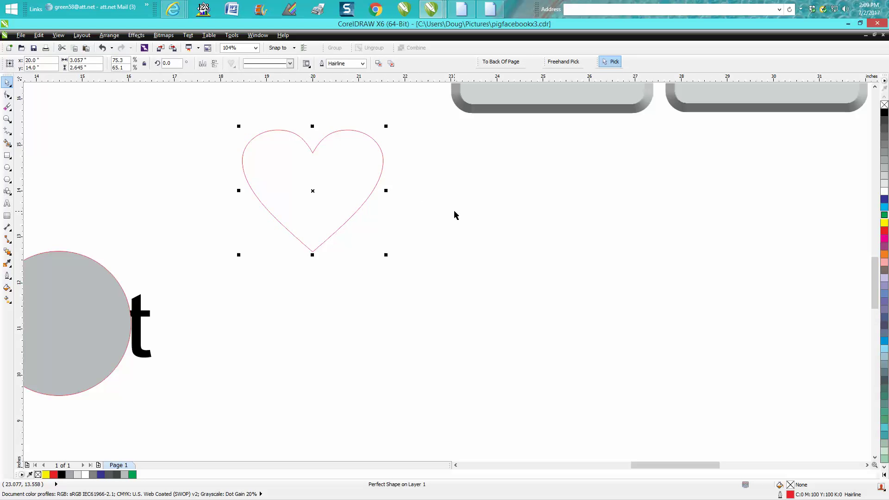
{"action": "scroll", "coordinate": [454, 215], "scroll_direction": "down", "scroll_amount": 3}
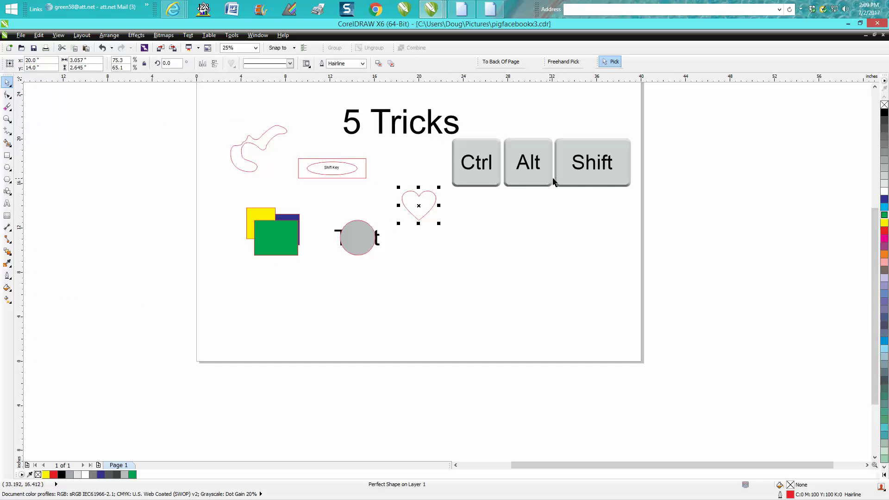
Zoom in on the Ctrl, Alt and Shift key graphics so they fill the view
{"action": "left_click", "coordinate": [7, 119]}
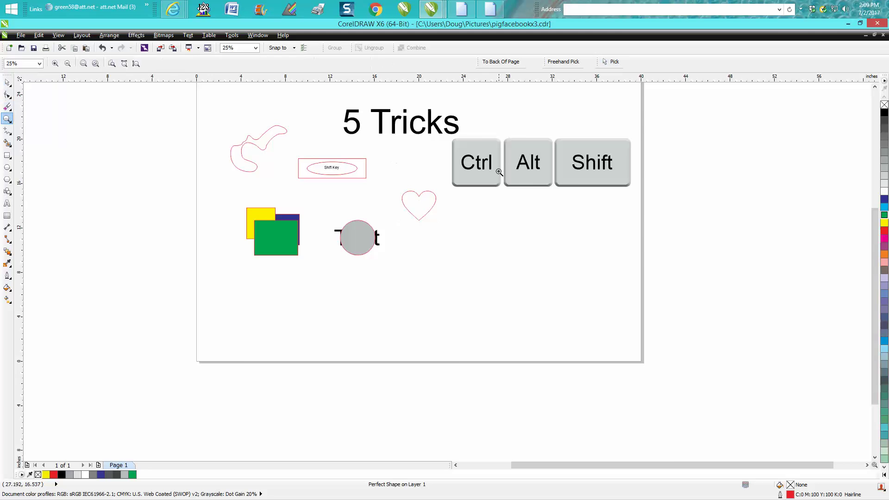
{"action": "left_click_drag", "start_coordinate": [453, 145], "coordinate": [649, 204]}
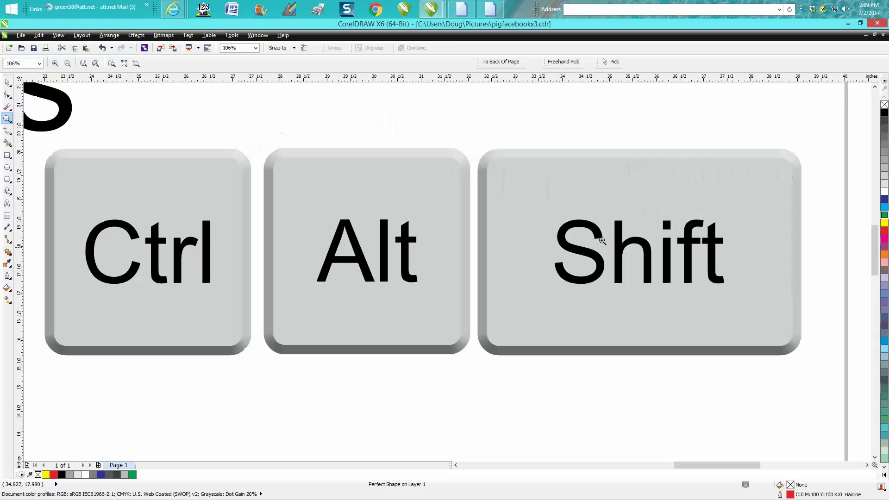